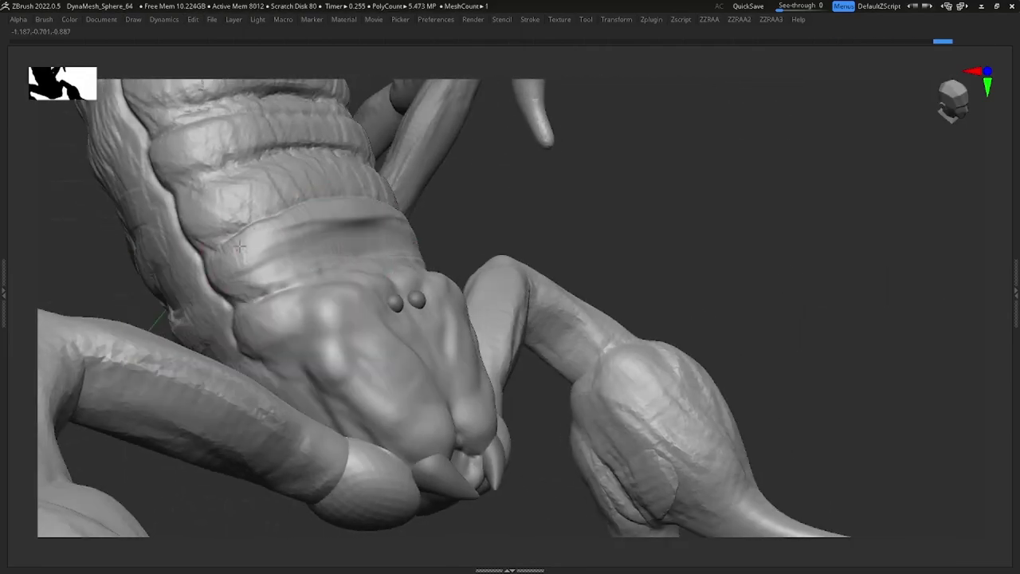
- Orbit around the scorpion's segmented body and arching tail to view the dorsal segments
drag(239, 247, 188, 302)
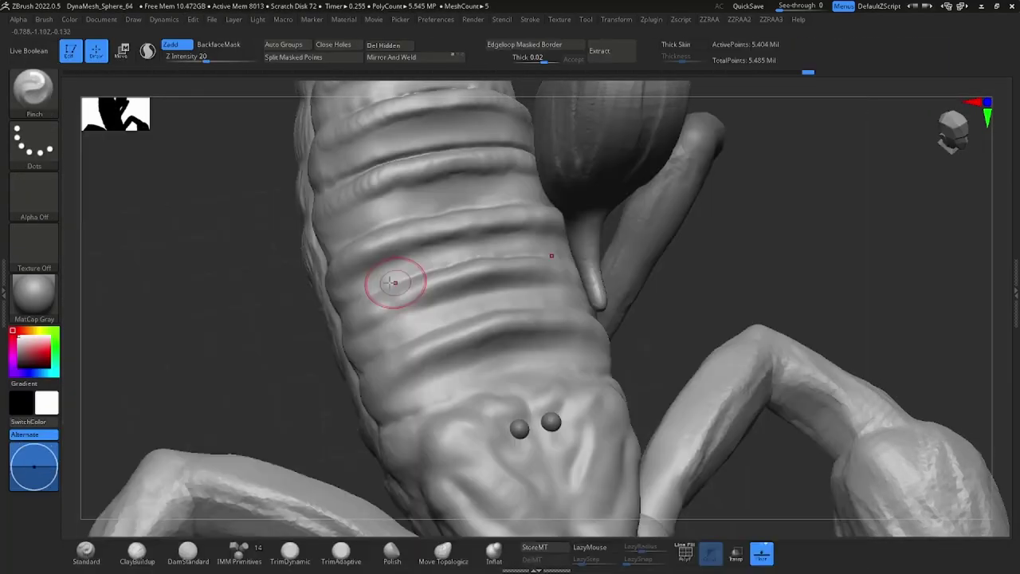
mouse_move(262, 251)
mouse_down()
mouse_move(490, 294)
mouse_move(483, 251)
mouse_up()
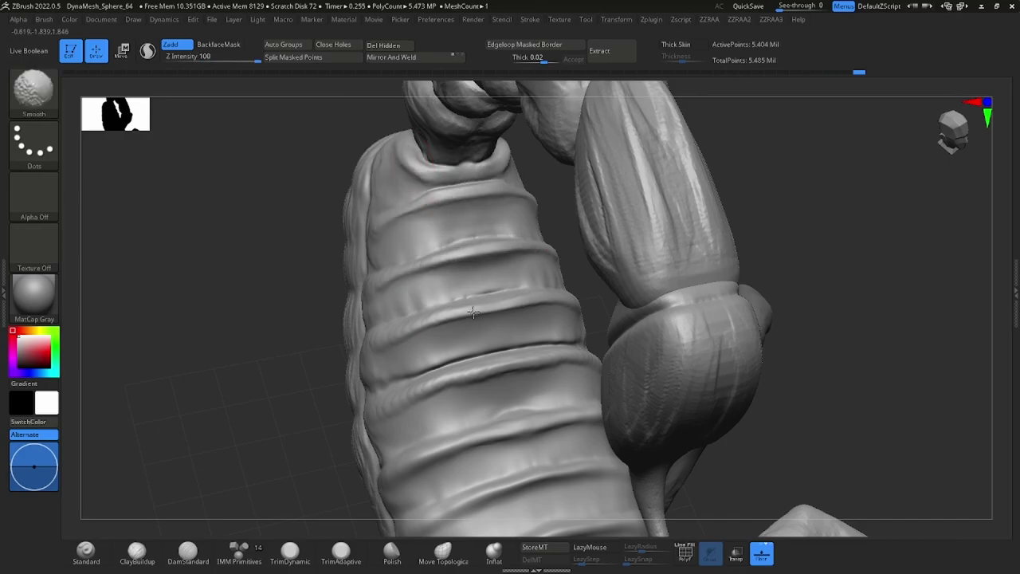
drag(473, 312, 514, 274)
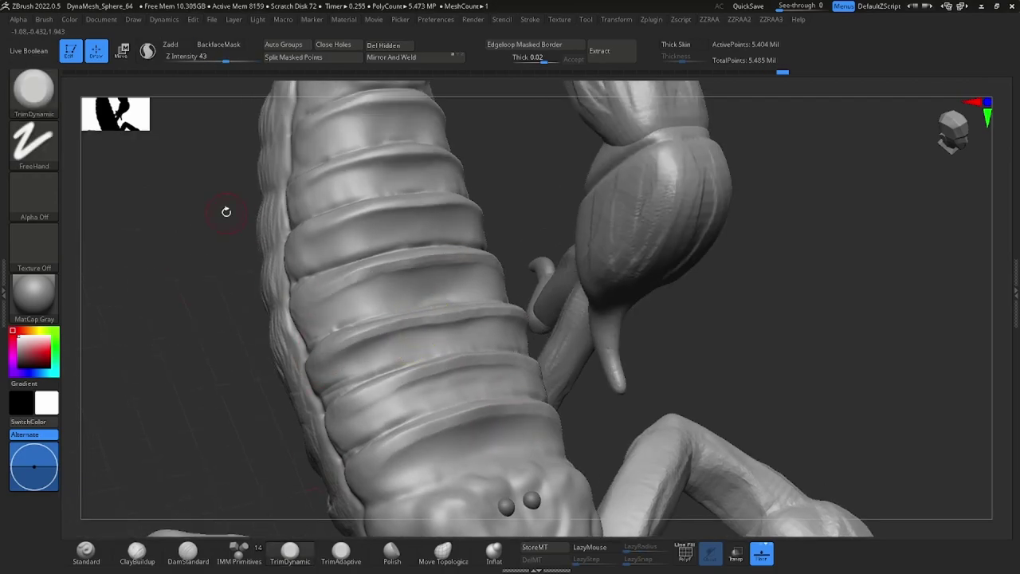
drag(226, 211, 372, 264)
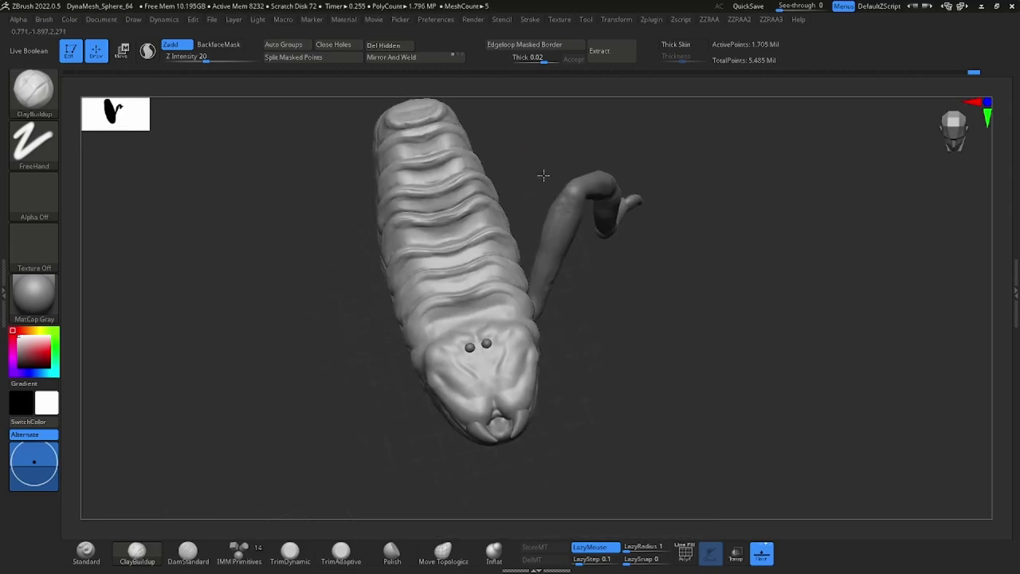
mouse_move(475, 275)
mouse_down()
mouse_move(448, 271)
mouse_move(526, 197)
mouse_up()
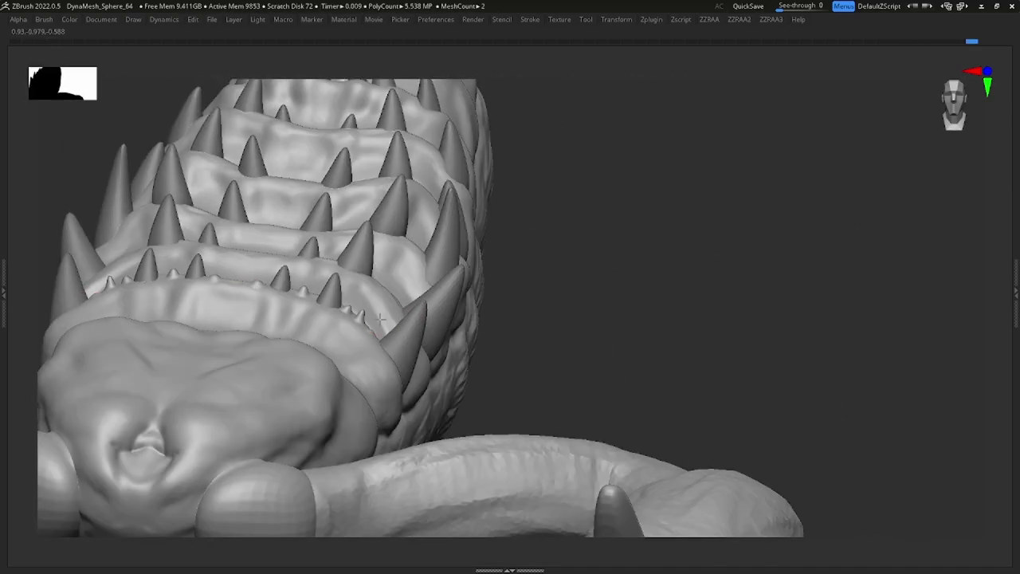
mouse_move(388, 272)
right_down()
mouse_move(348, 226)
mouse_move(369, 239)
mouse_move(276, 244)
mouse_move(229, 204)
right_up()
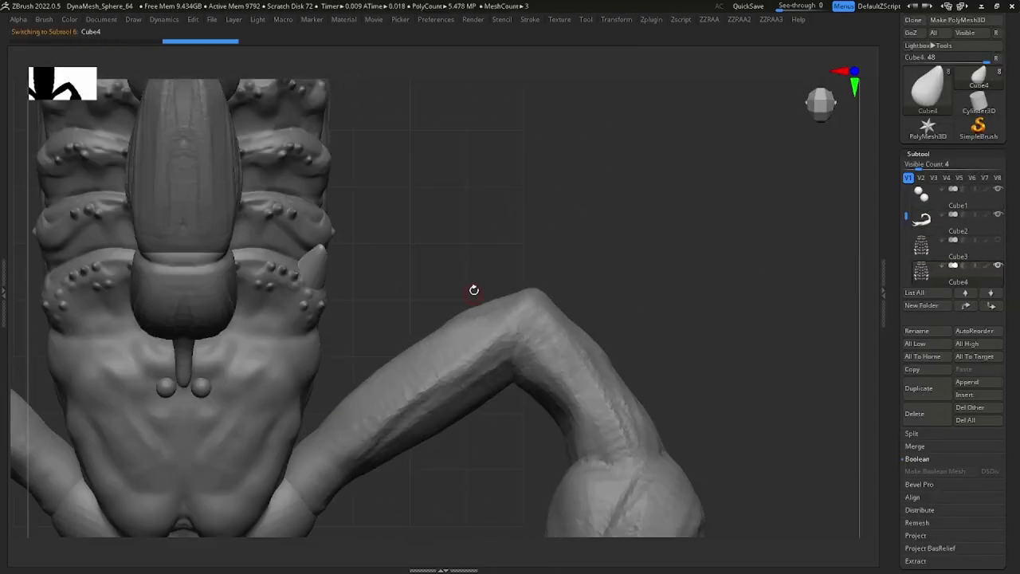
key(space)
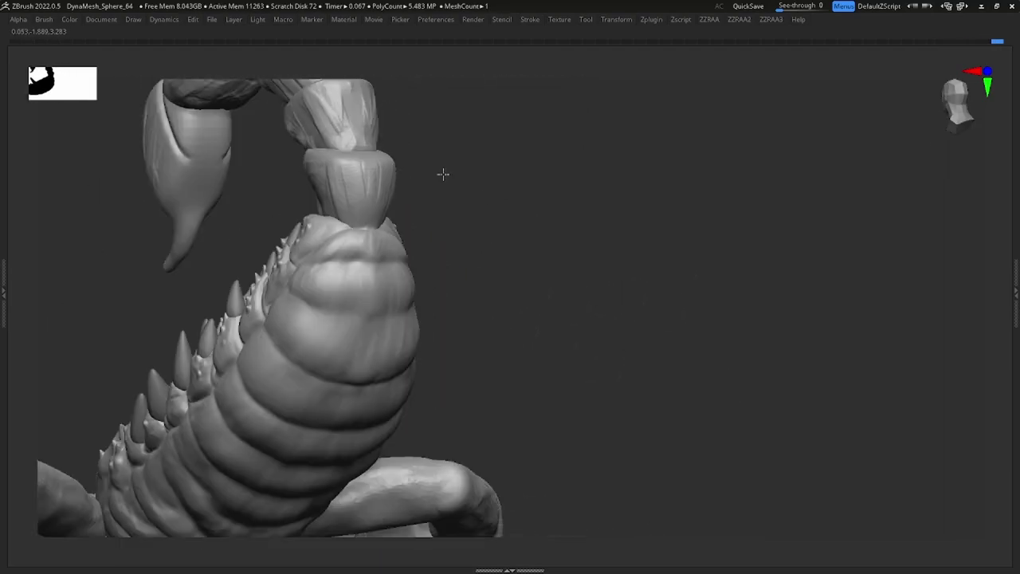
- View the abdomen and curled tail from several angles while studding the tail segments
key(space)
drag(339, 215, 426, 235)
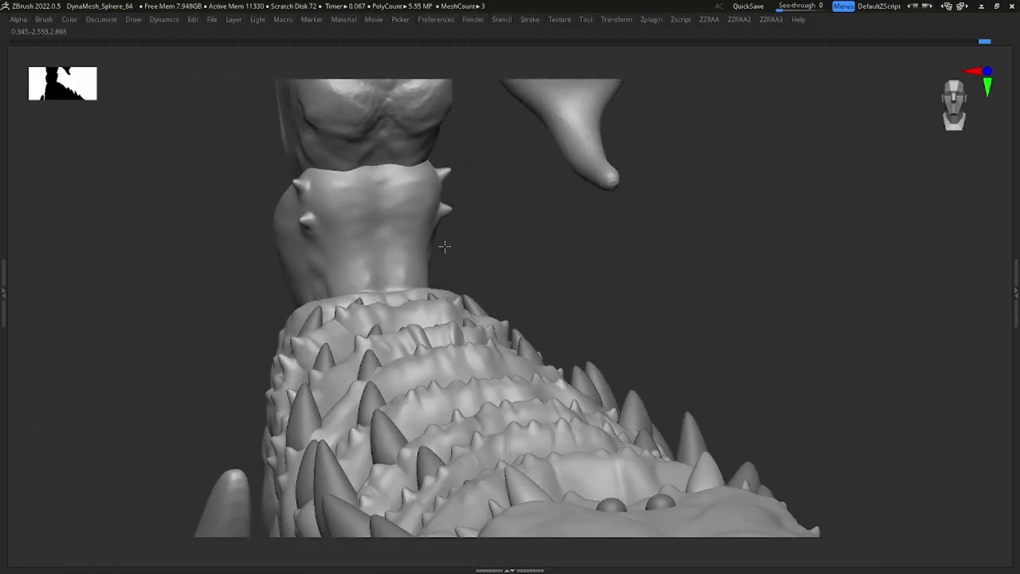
drag(507, 213, 425, 215)
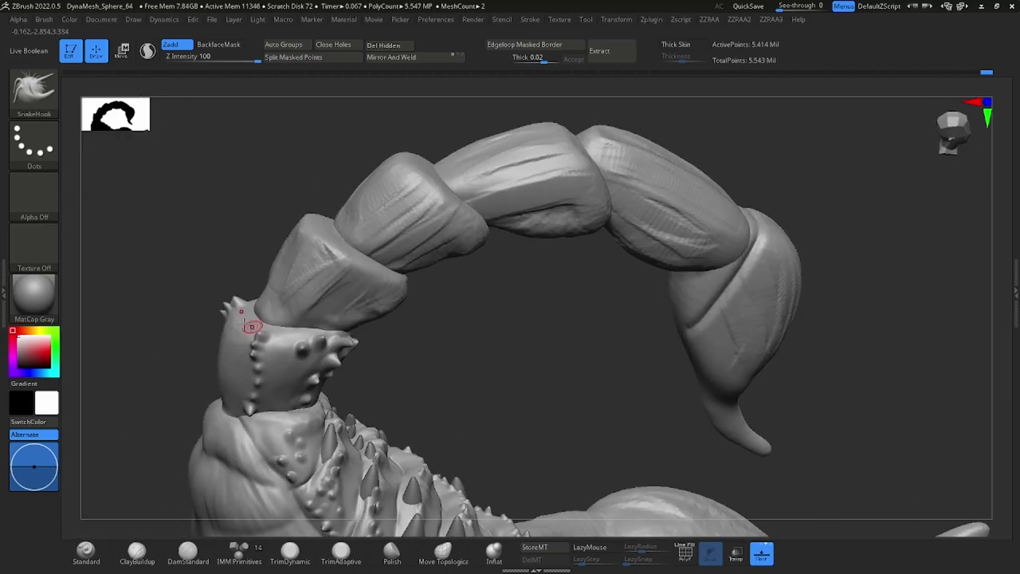
drag(190, 428, 307, 367)
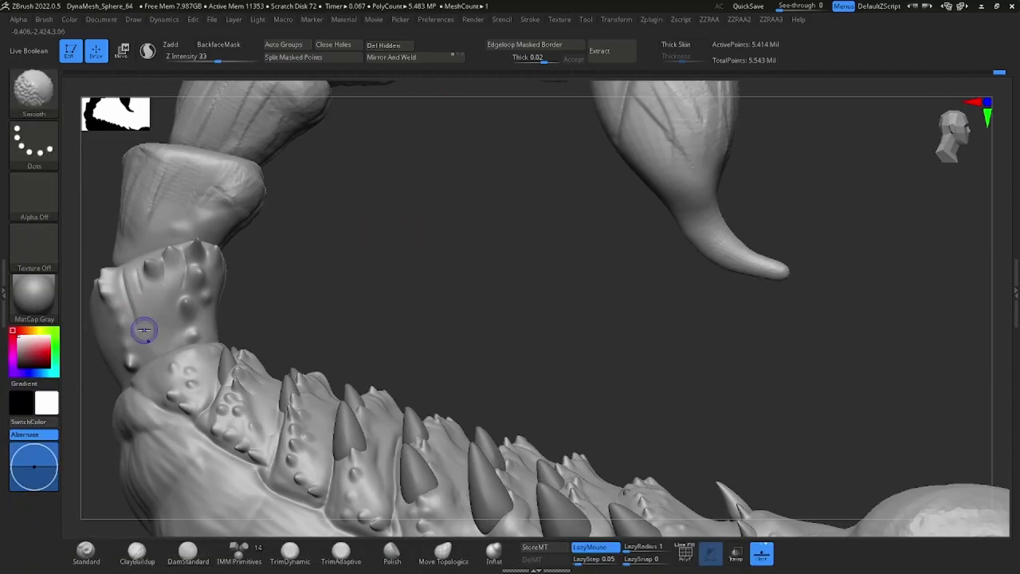
shift+drag(144, 329, 243, 294)
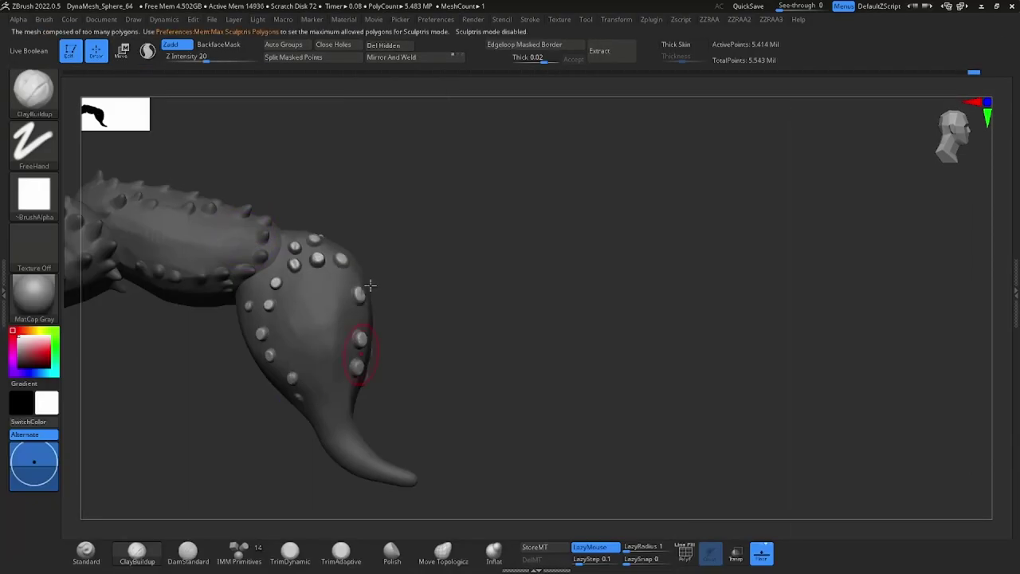
- Zoom onto the tail tip and reposition the sting with the Move gizmo
mouse_move(259, 225)
mouse_down()
mouse_move(476, 276)
mouse_move(526, 259)
mouse_up()
mouse_move(501, 366)
mouse_down()
mouse_move(504, 216)
mouse_move(478, 255)
mouse_move(585, 246)
mouse_move(583, 270)
mouse_move(574, 238)
mouse_up()
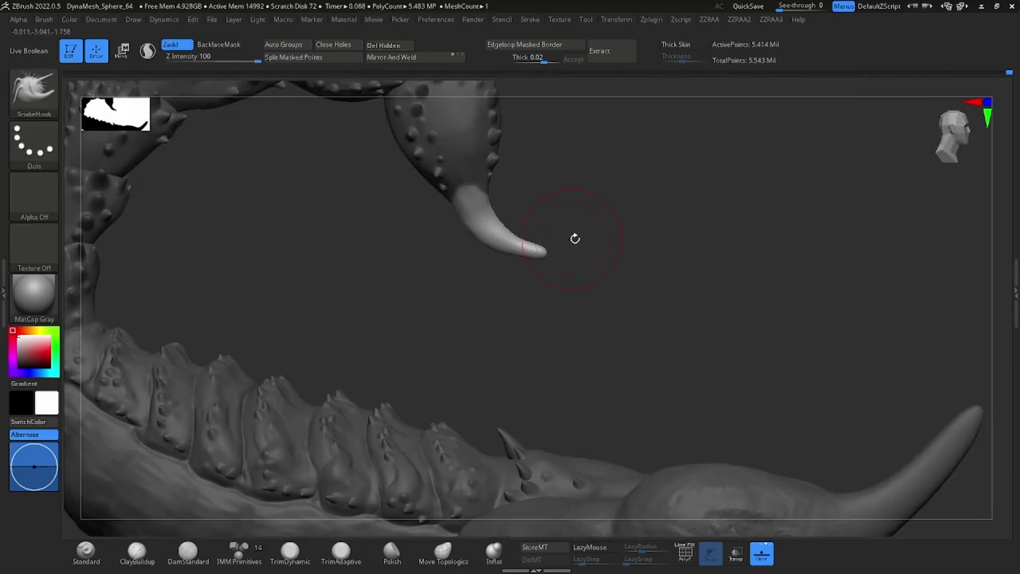
key(w)
drag(489, 200, 510, 209)
- Switch to TrimDynamic and review the reshaped stinger from around the tail tip
key(b)
key(t)
key(d)
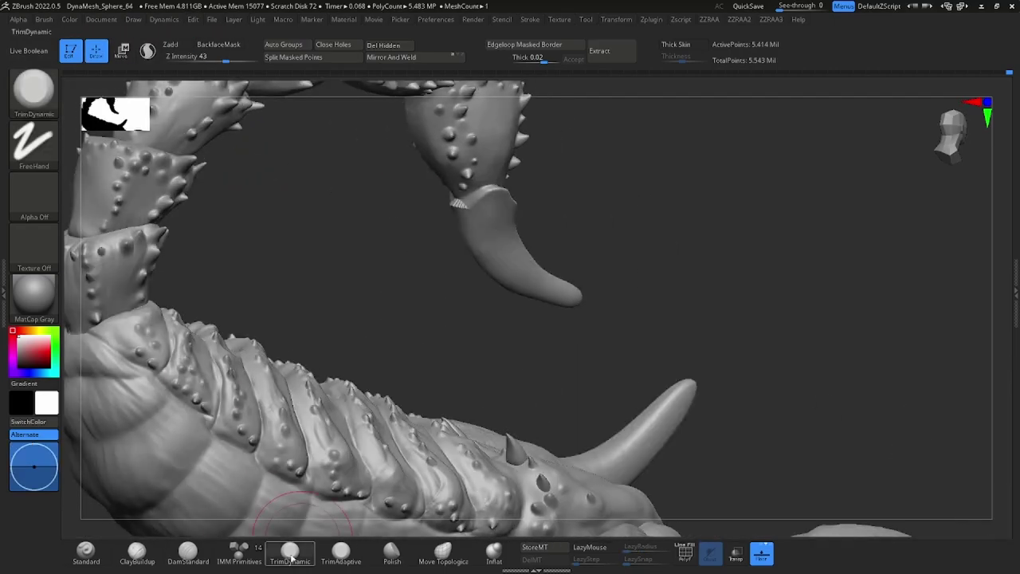
drag(448, 252, 478, 231)
mouse_move(635, 373)
right_down()
mouse_move(632, 353)
mouse_move(626, 387)
mouse_move(588, 364)
mouse_move(594, 207)
right_up()
key(f)
key(Tab)
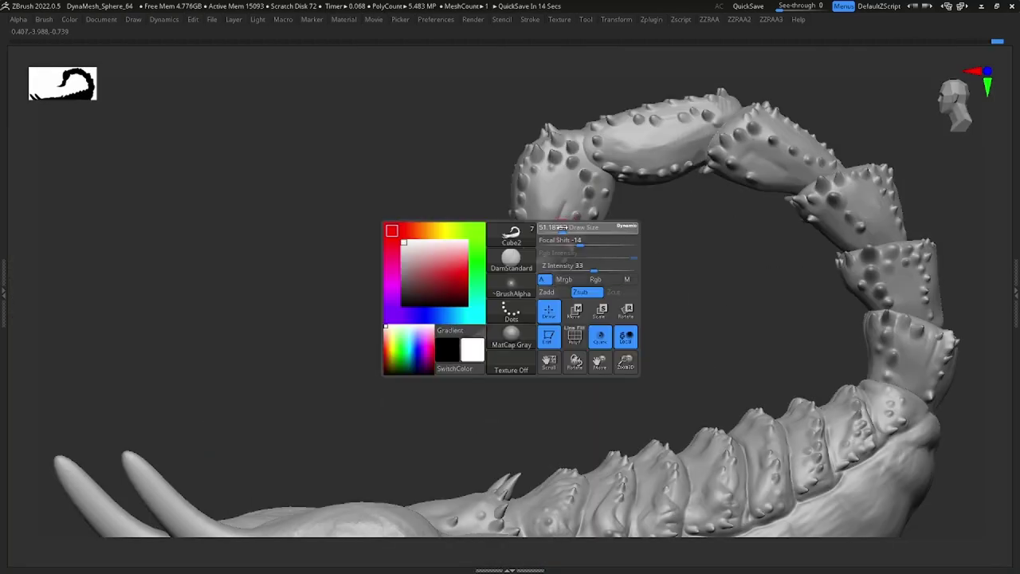
mouse_move(523, 295)
right_down()
mouse_move(616, 229)
mouse_move(656, 157)
mouse_move(489, 287)
mouse_move(455, 262)
mouse_move(496, 245)
mouse_move(433, 364)
mouse_move(409, 326)
mouse_move(610, 275)
mouse_move(386, 271)
mouse_move(391, 353)
mouse_move(512, 257)
mouse_move(316, 213)
mouse_move(407, 378)
right_up()
- Show the subtool list and turn the view to the scorpion's front
key(Tab)
key(w)
key(q)
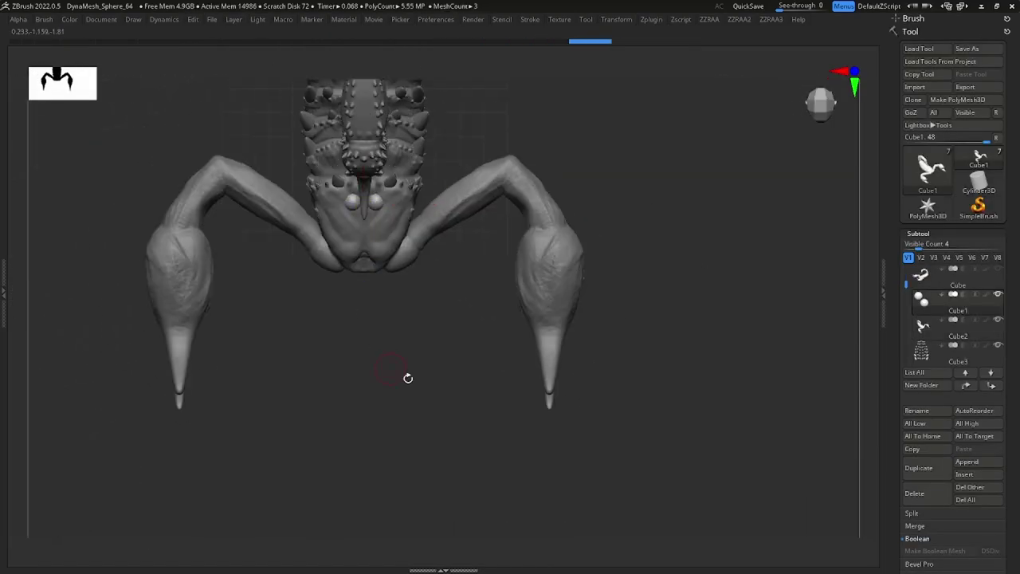
key(Tab)
mouse_move(471, 415)
alt+right_down()
mouse_move(415, 362)
mouse_move(432, 312)
mouse_move(422, 220)
mouse_move(359, 239)
alt+right_up()
- Create the Cube2_1 subtool, zoom onto a claw, and select TrimDynamic
key(w)
click(309, 58)
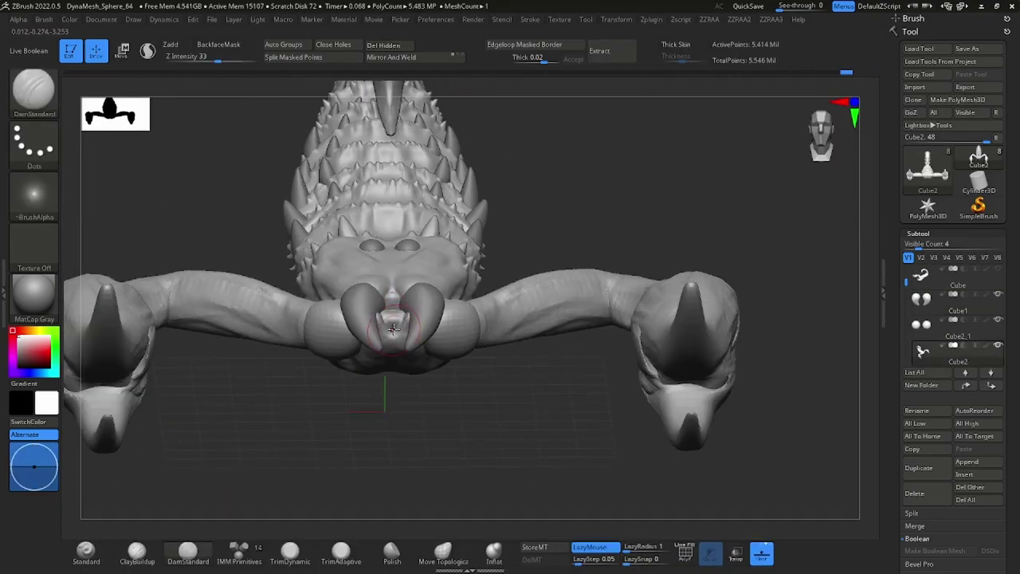
mouse_move(393, 327)
right_down()
mouse_move(414, 263)
mouse_move(519, 298)
mouse_move(393, 216)
mouse_move(422, 341)
mouse_move(487, 210)
mouse_move(742, 284)
mouse_move(558, 239)
mouse_move(528, 164)
mouse_move(396, 319)
mouse_move(678, 351)
mouse_move(316, 360)
right_up()
key(b)
key(t)
key(d)
key(space)
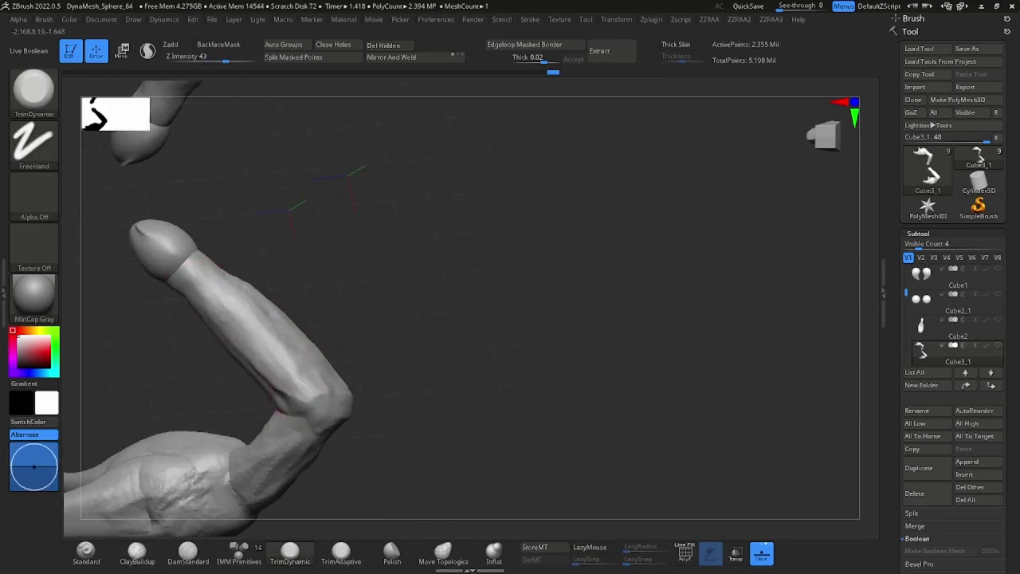
- Zoom onto the claw arm and select Move Elastic at strength 51
right_drag(316, 361, 395, 288)
mouse_move(278, 240)
right_down()
mouse_move(353, 406)
mouse_move(386, 284)
right_up()
key(b)
key(m)
key(e)
- Bend the claw arm with the Move gizmo, checking it alongside the body
mouse_move(322, 266)
right_down()
mouse_move(289, 343)
mouse_move(350, 358)
right_up()
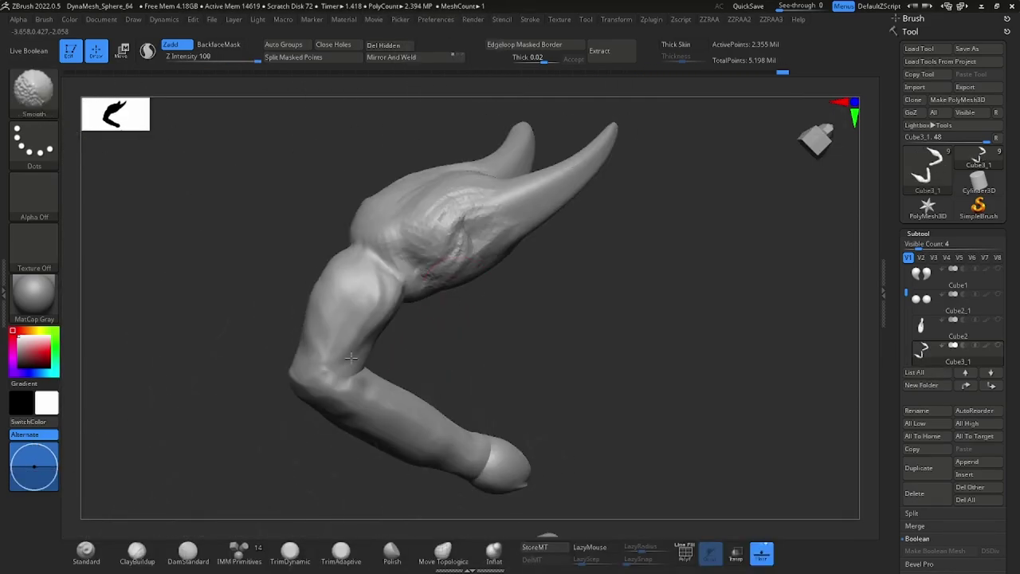
key(w)
right_drag(333, 472, 486, 190)
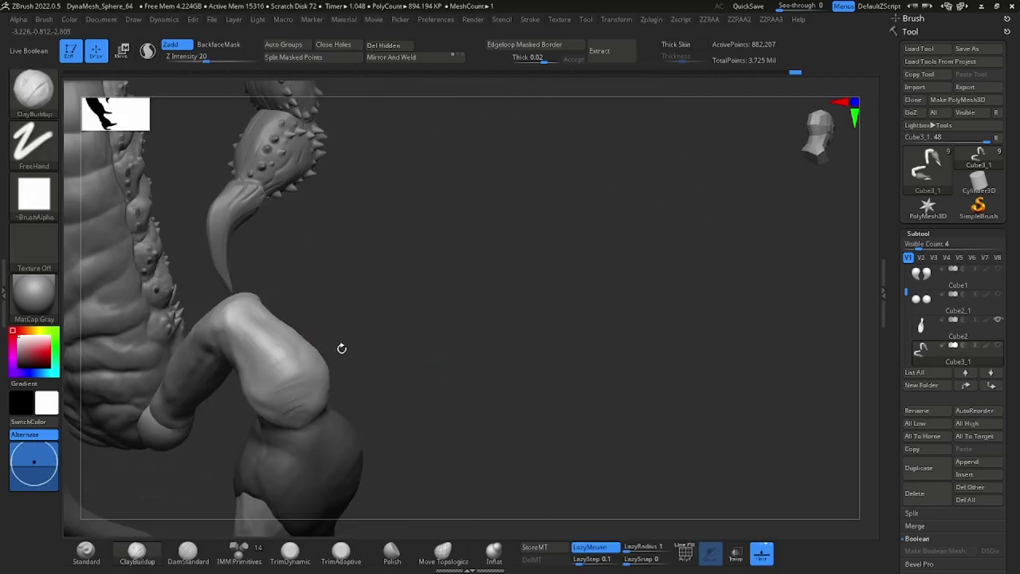
drag(341, 348, 148, 295)
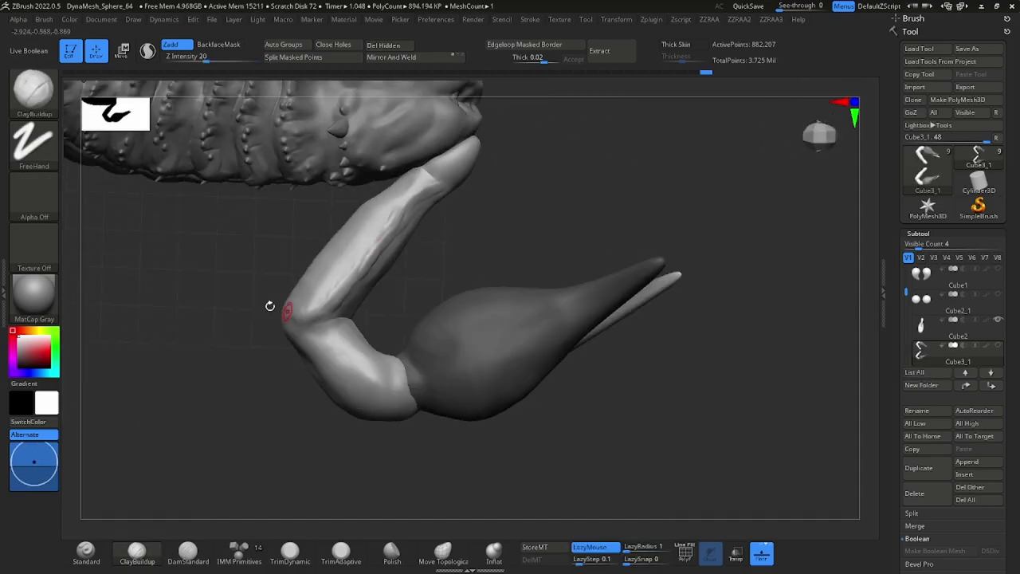
drag(270, 306, 390, 317)
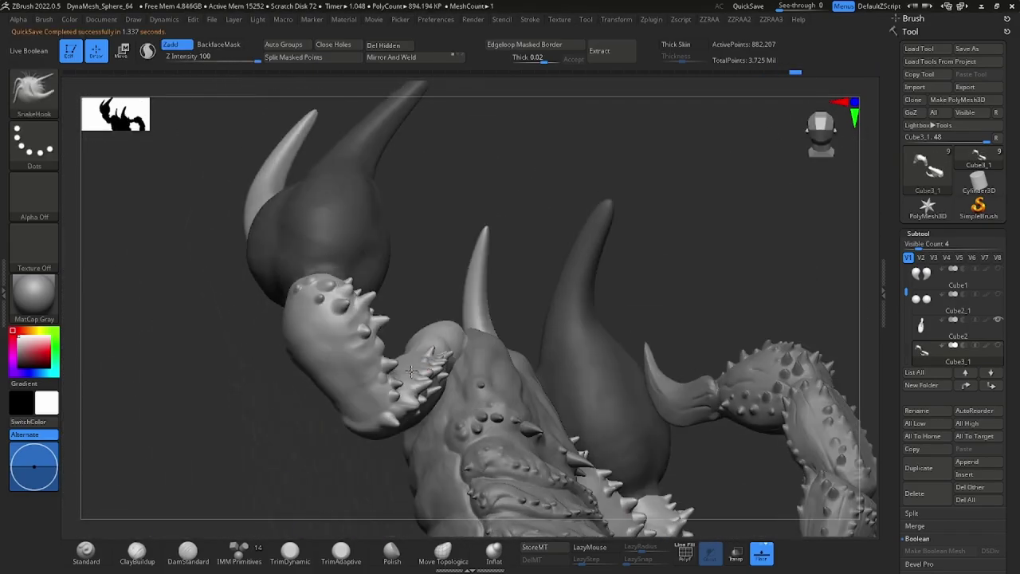
- Orbit to the pincer's outer side to reach its top edge for spikes
drag(537, 244, 474, 254)
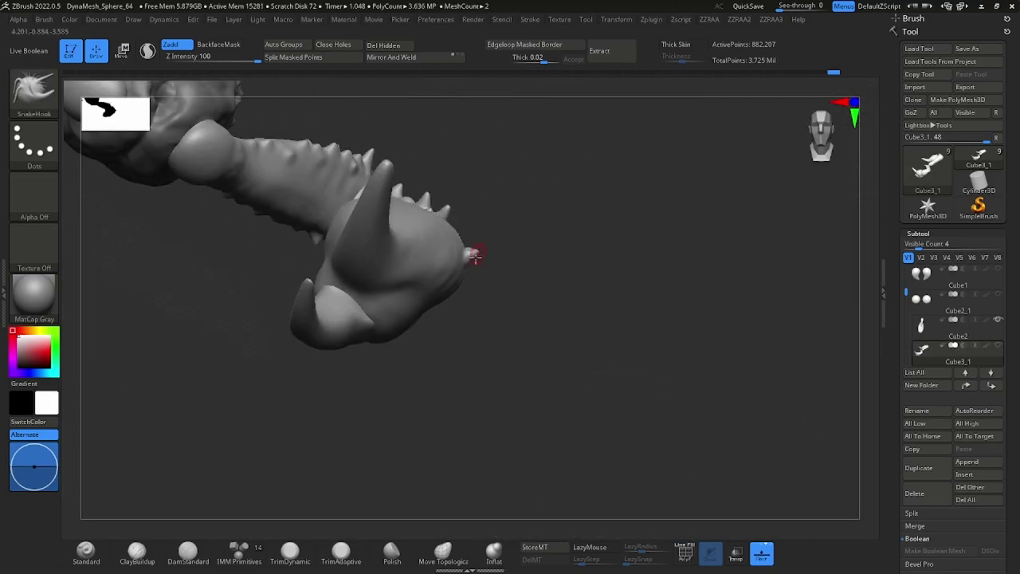
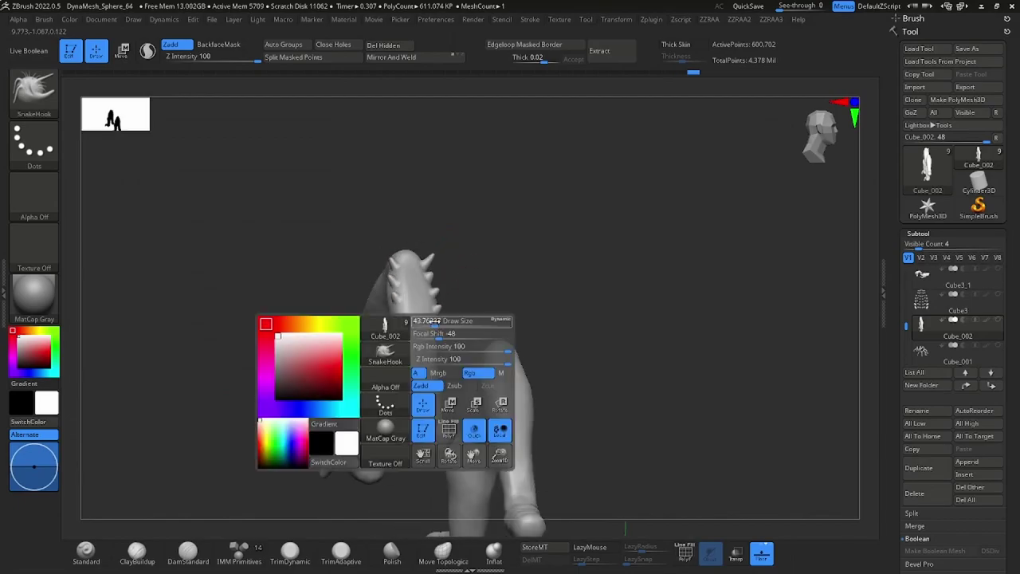
- Orbit around the spiked leg to inspect it from several sides, calling up the brush palette
drag(426, 320, 477, 223)
mouse_move(426, 370)
mouse_down()
mouse_move(428, 439)
mouse_move(458, 404)
mouse_move(498, 477)
mouse_up()
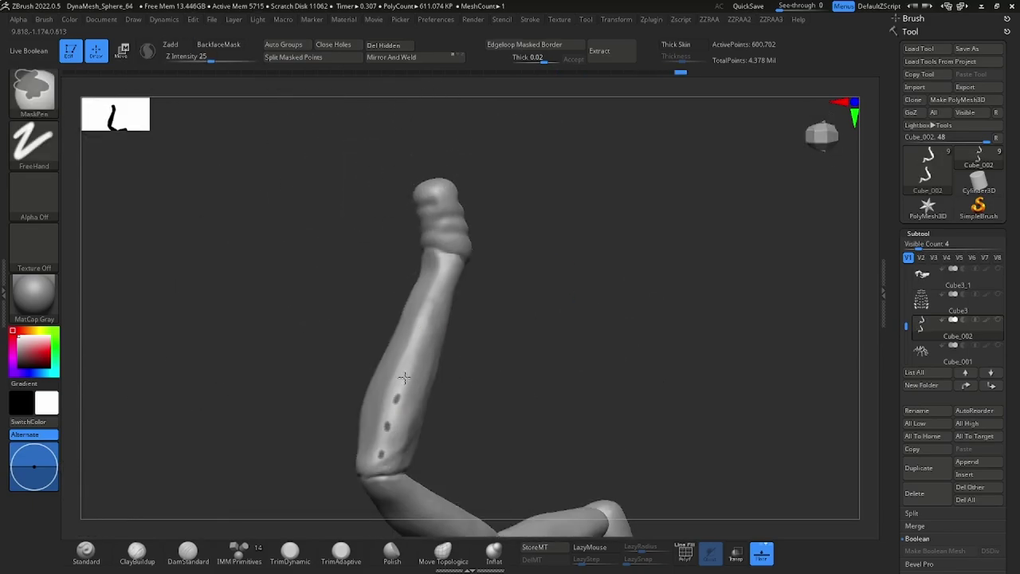
drag(436, 351, 309, 300)
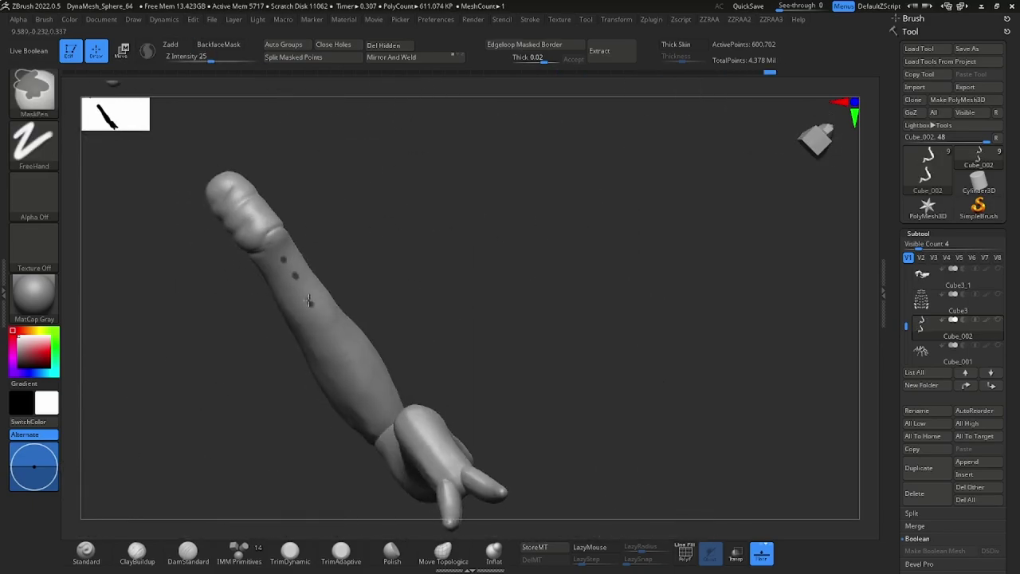
drag(369, 413, 440, 225)
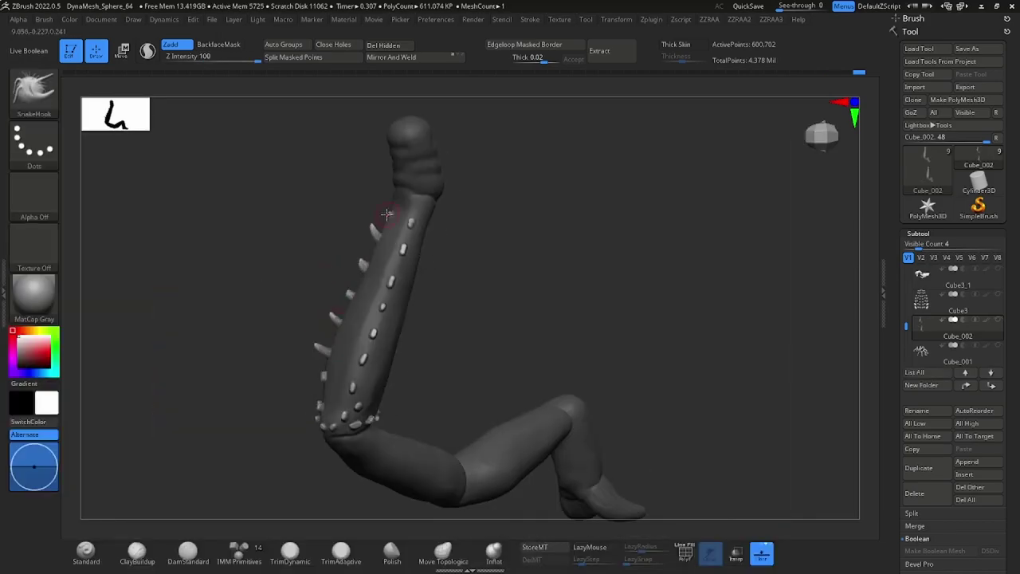
mouse_move(634, 320)
mouse_down()
mouse_move(558, 364)
mouse_move(505, 369)
mouse_move(478, 303)
mouse_move(498, 244)
mouse_move(582, 273)
mouse_move(568, 337)
mouse_up()
key(space)
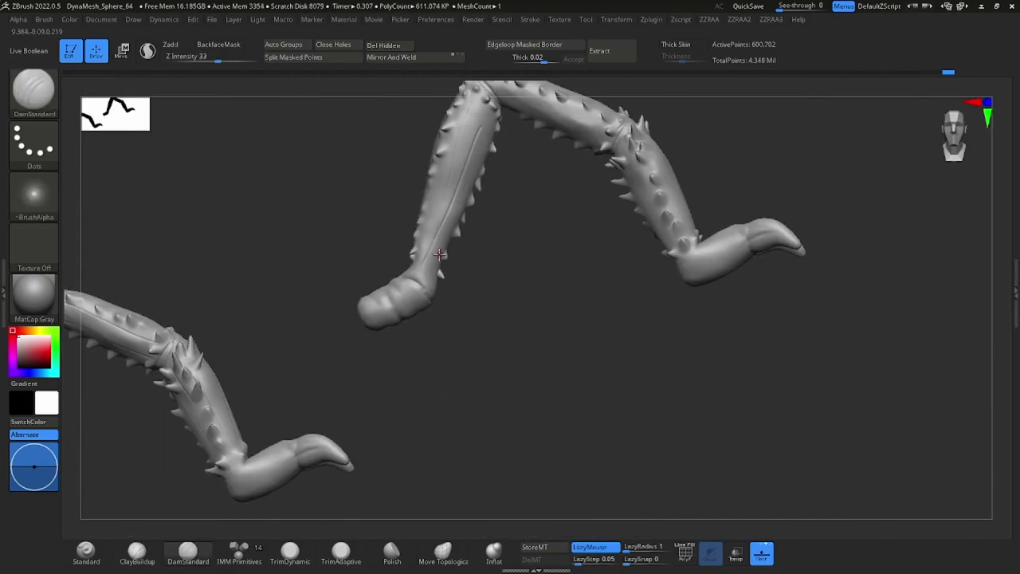
drag(652, 368, 492, 335)
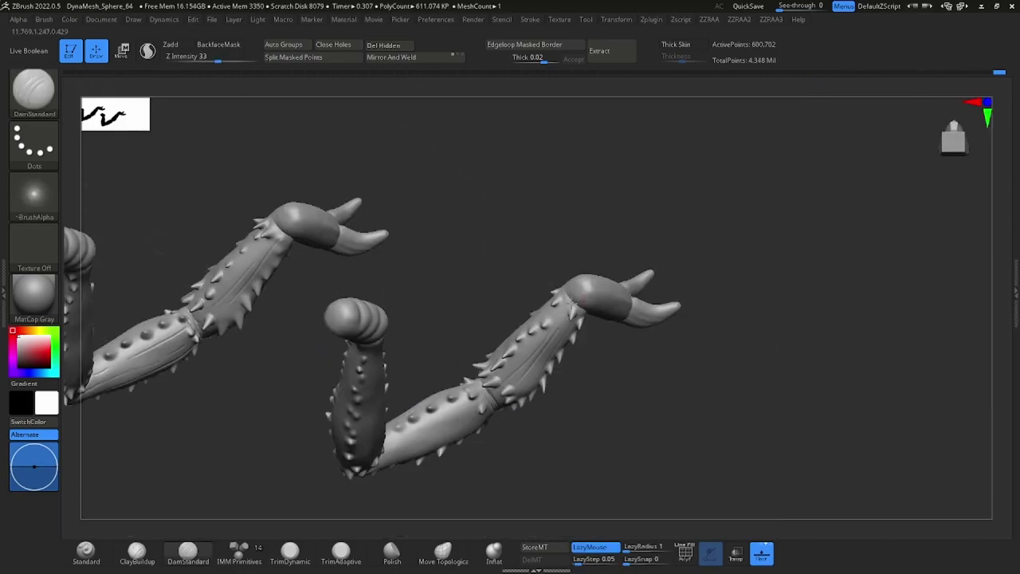
drag(660, 377, 780, 265)
key(space)
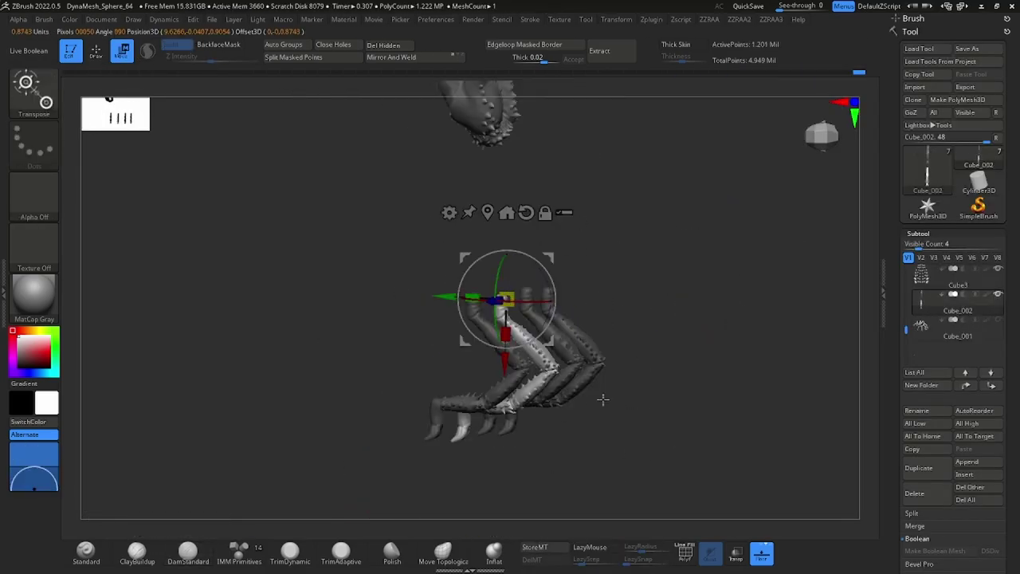
- Inspect the legs and claws from the front, then rotate a leg into place beside the body
drag(602, 399, 571, 387)
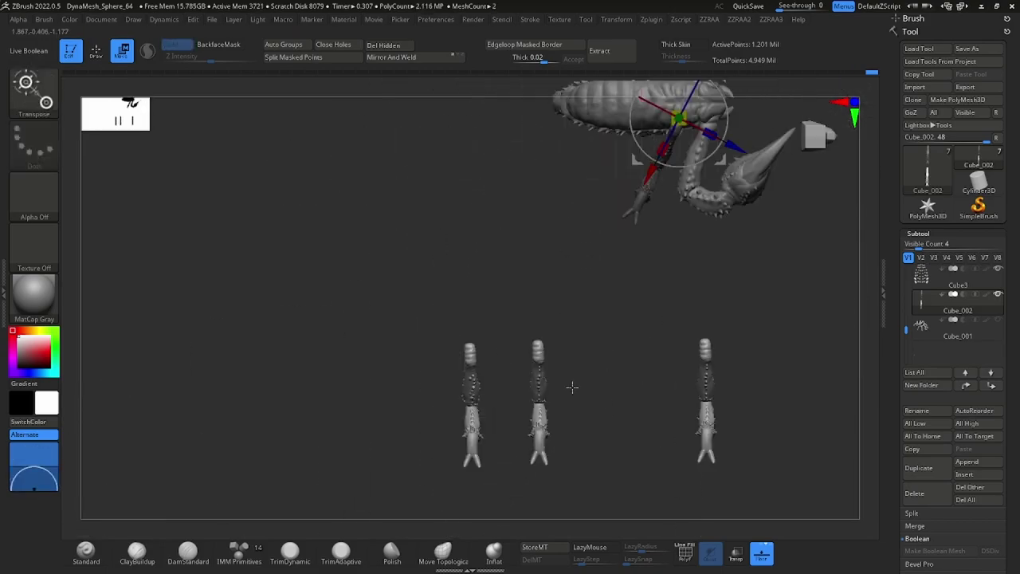
mouse_move(673, 138)
mouse_down()
mouse_move(420, 208)
mouse_move(564, 362)
mouse_up()
drag(622, 376, 791, 327)
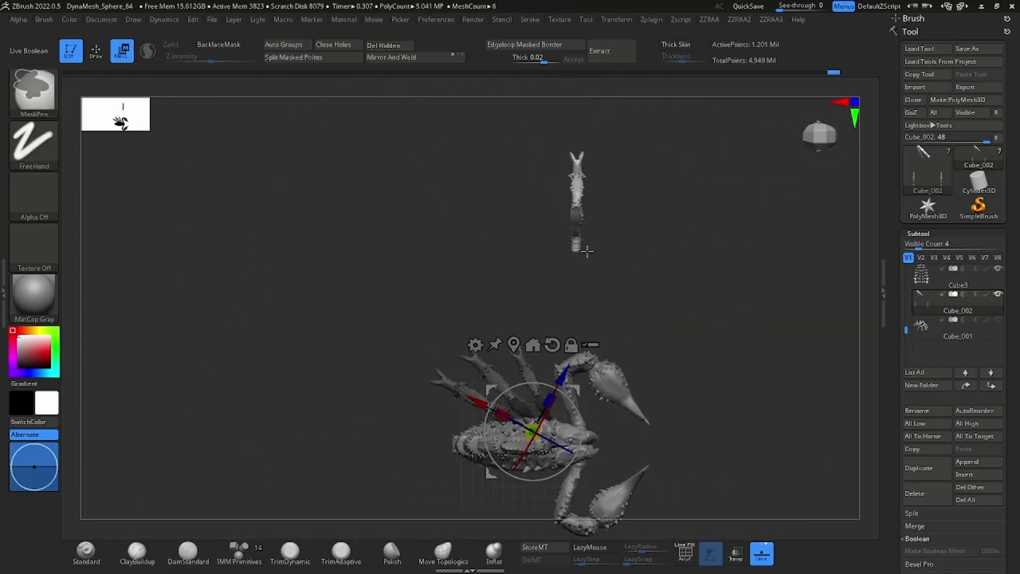
key(q)
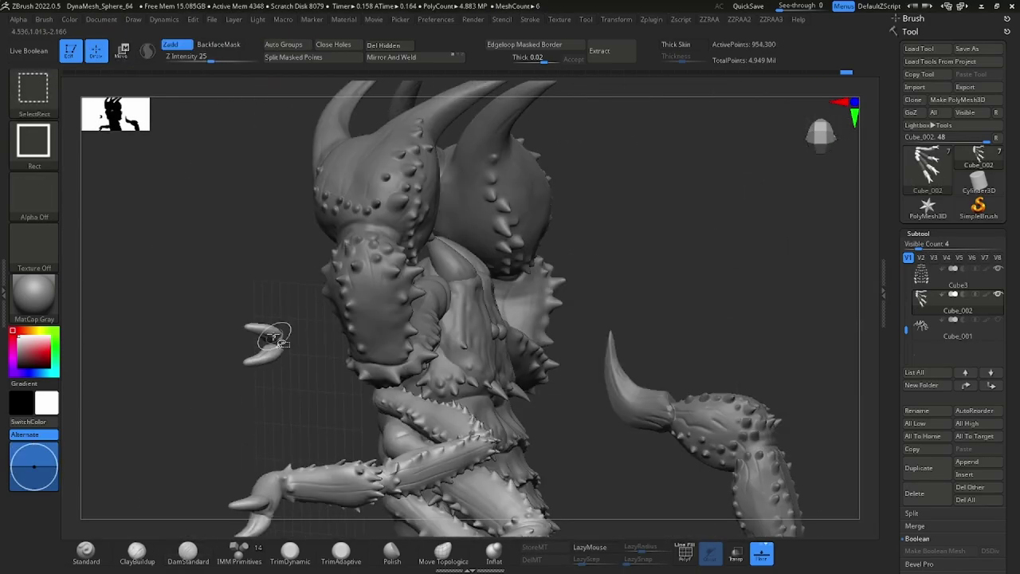
mouse_move(756, 381)
mouse_down()
mouse_move(666, 281)
mouse_move(614, 364)
mouse_move(540, 327)
mouse_up()
key(w)
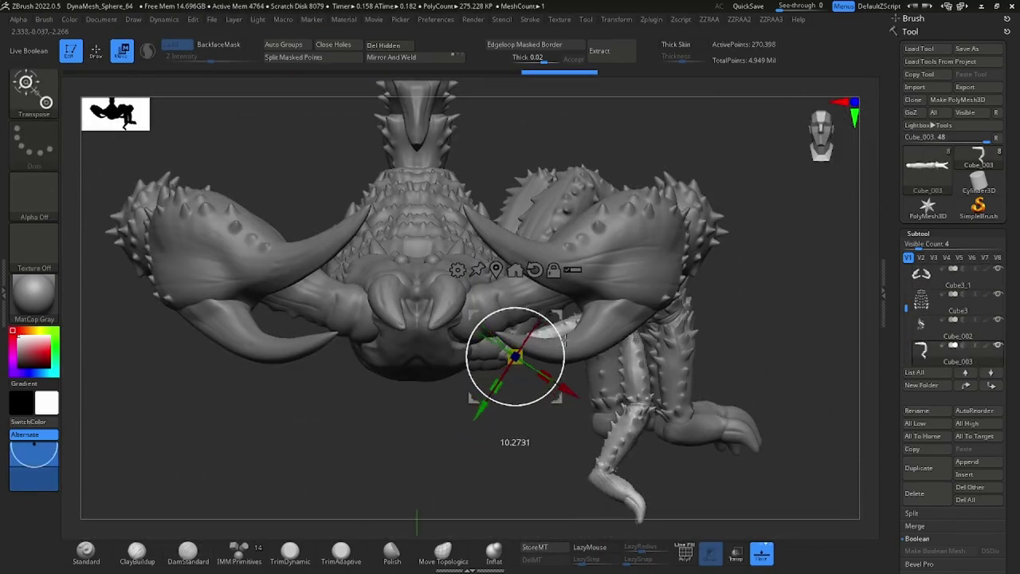
drag(514, 441, 520, 399)
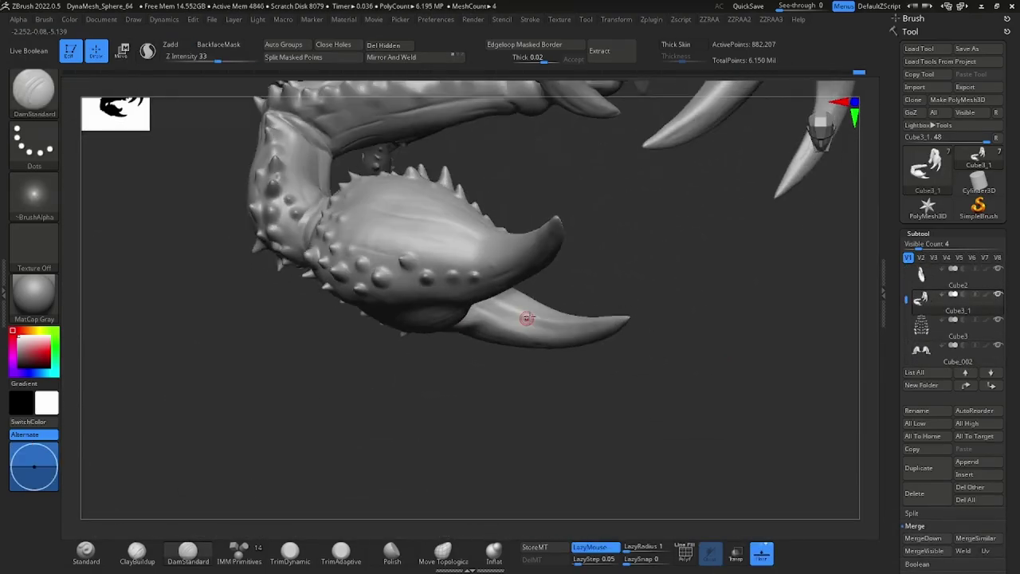
key(b)
key(s)
key(h)
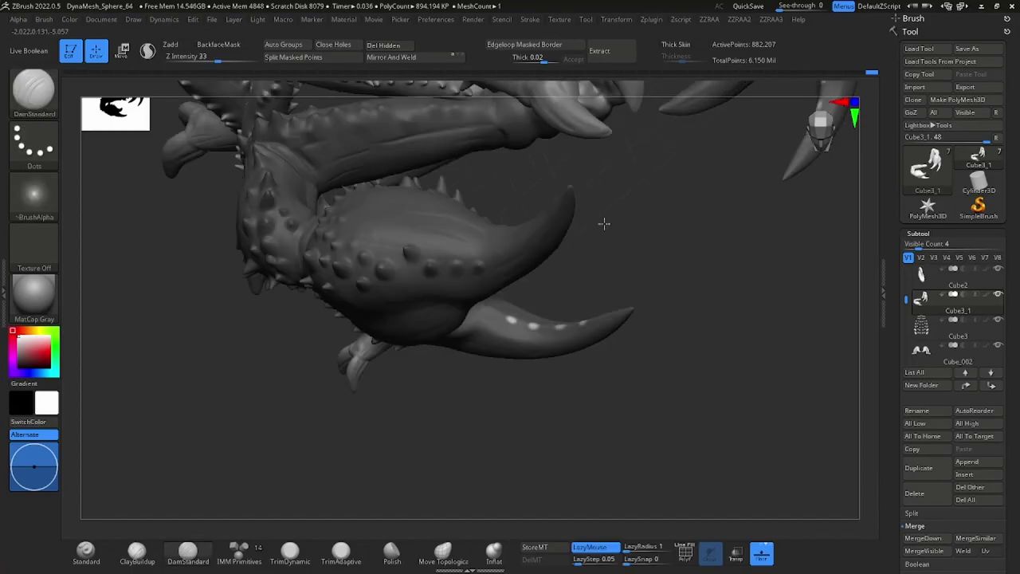
key(space)
drag(578, 257, 701, 192)
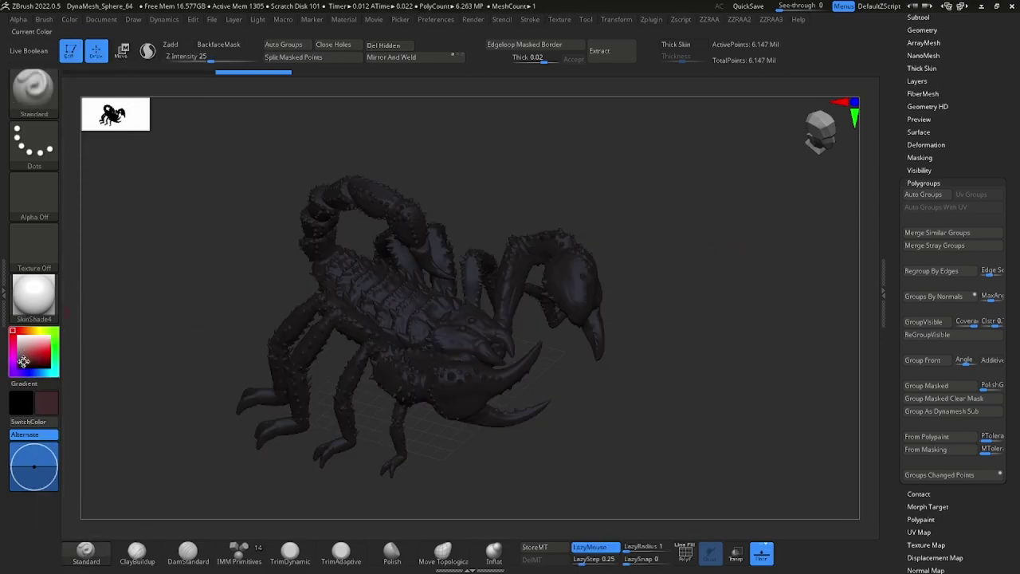
- Orbit the scorpion to check it from all sides, including under its legs and from above
mouse_move(449, 435)
right_down()
mouse_move(416, 398)
mouse_move(455, 364)
mouse_move(484, 360)
mouse_move(437, 453)
mouse_move(582, 360)
mouse_move(387, 344)
mouse_move(455, 314)
mouse_move(599, 376)
mouse_move(574, 361)
right_up()
mouse_move(624, 255)
right_down()
mouse_move(518, 263)
mouse_move(407, 295)
mouse_move(558, 255)
mouse_move(547, 313)
mouse_move(489, 391)
mouse_move(296, 436)
mouse_move(319, 244)
mouse_move(337, 371)
mouse_move(200, 334)
mouse_move(333, 382)
mouse_move(352, 289)
right_up()
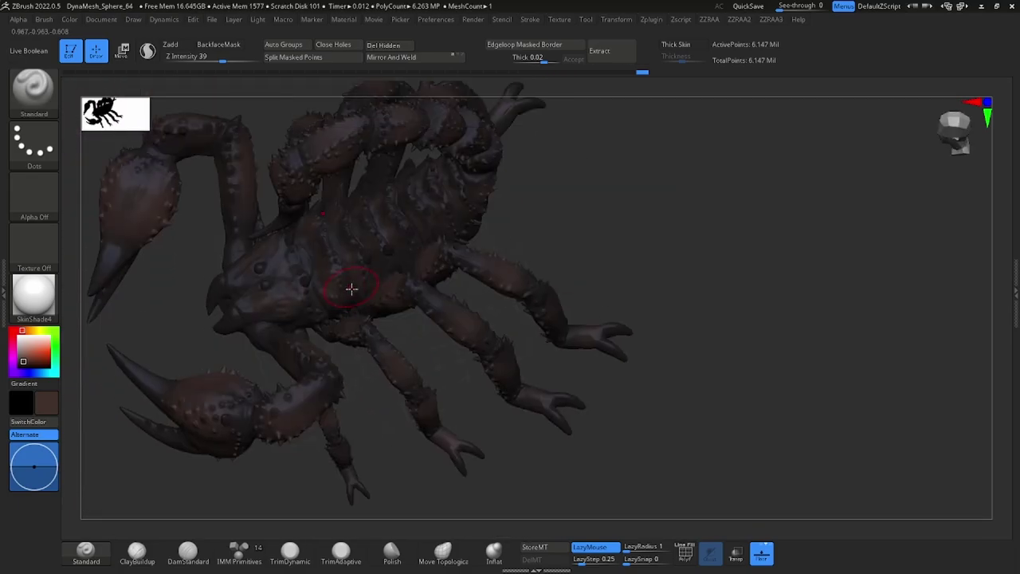
right_drag(407, 224, 353, 271)
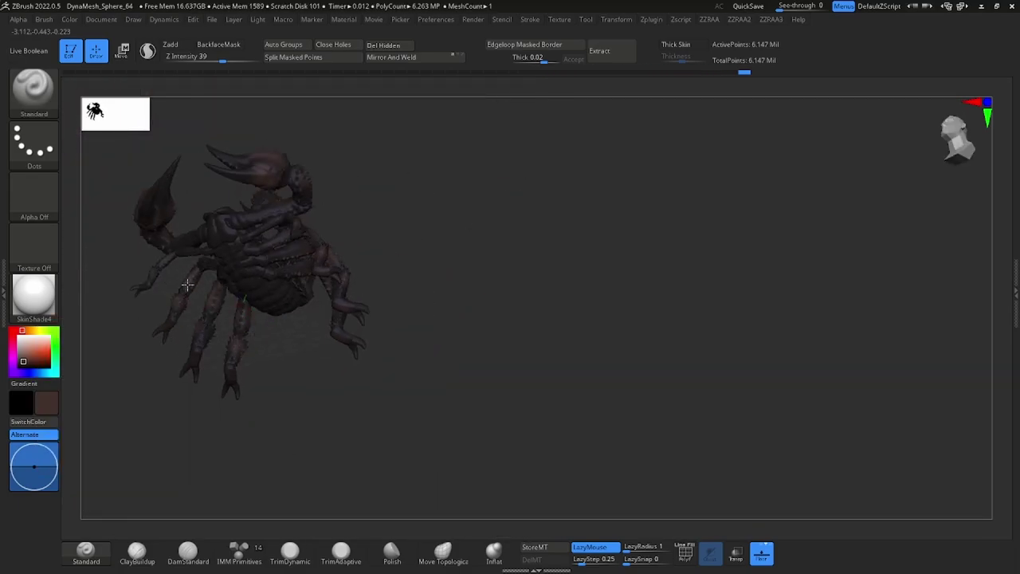
mouse_move(187, 284)
right_down()
mouse_move(209, 325)
mouse_move(405, 394)
mouse_move(327, 394)
right_up()
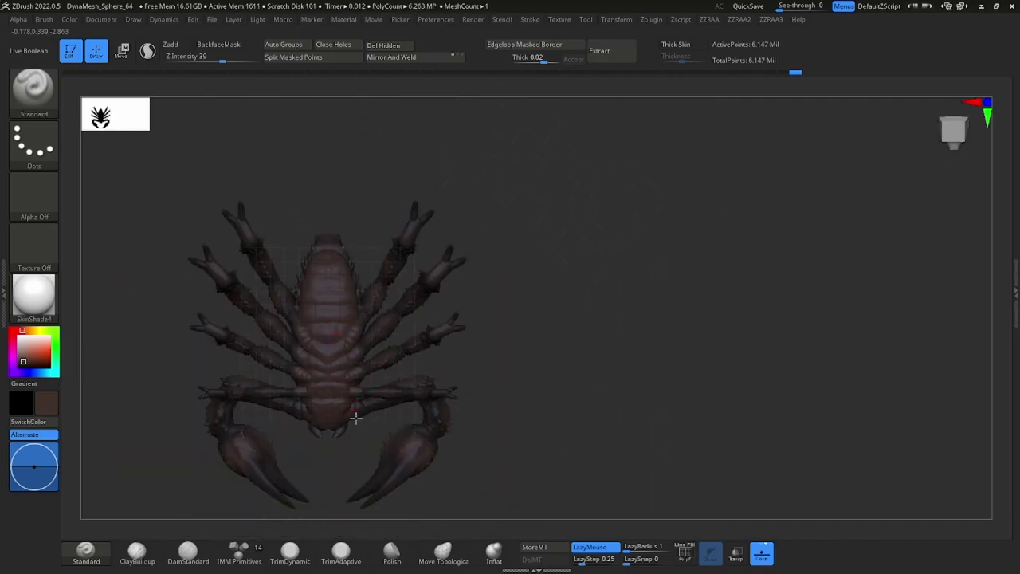
mouse_move(348, 226)
right_down()
mouse_move(353, 276)
mouse_move(337, 353)
mouse_move(324, 277)
mouse_move(542, 262)
right_up()
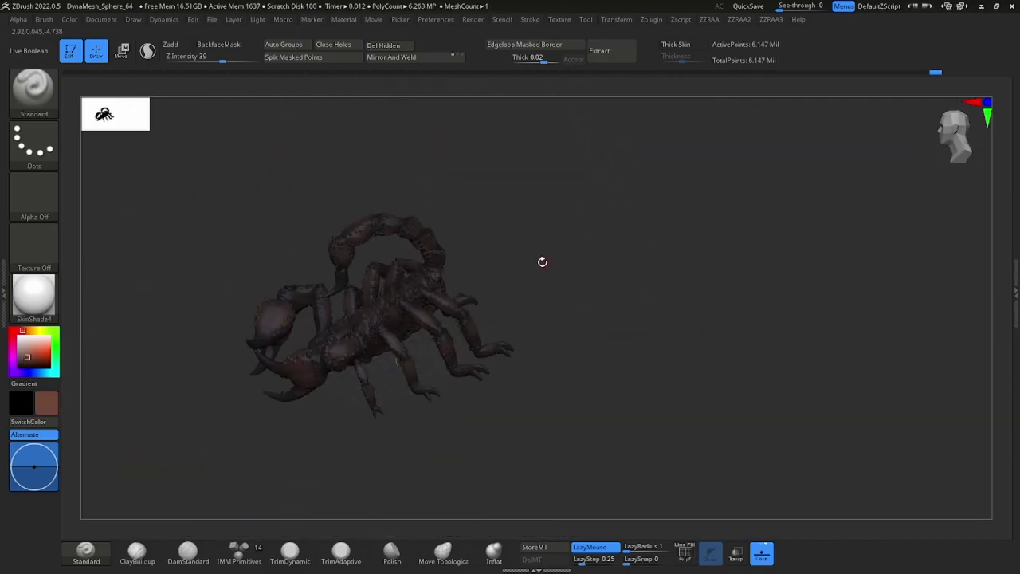
right_click(456, 402)
right_drag(456, 403, 423, 243)
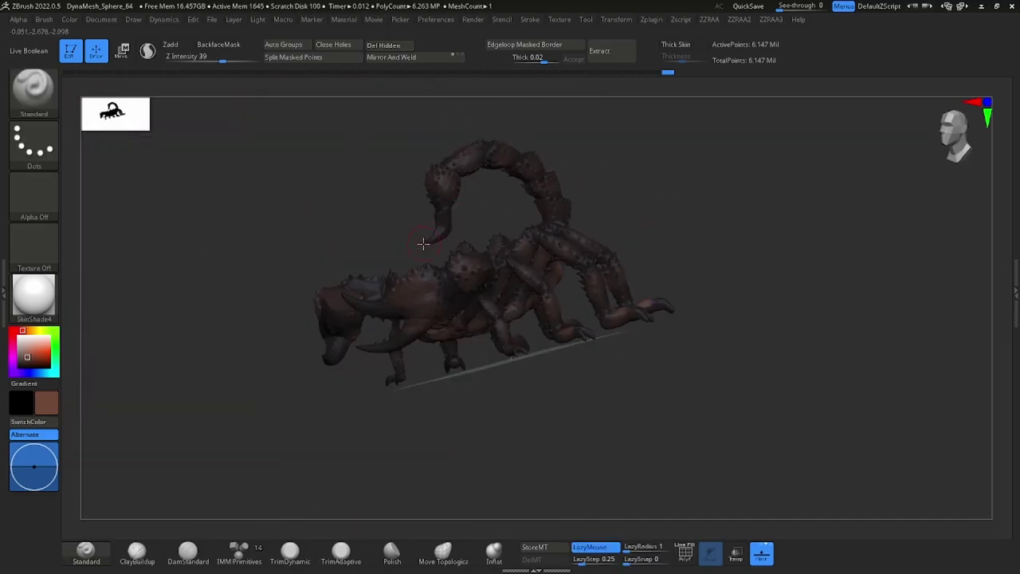
right_drag(459, 205, 526, 198)
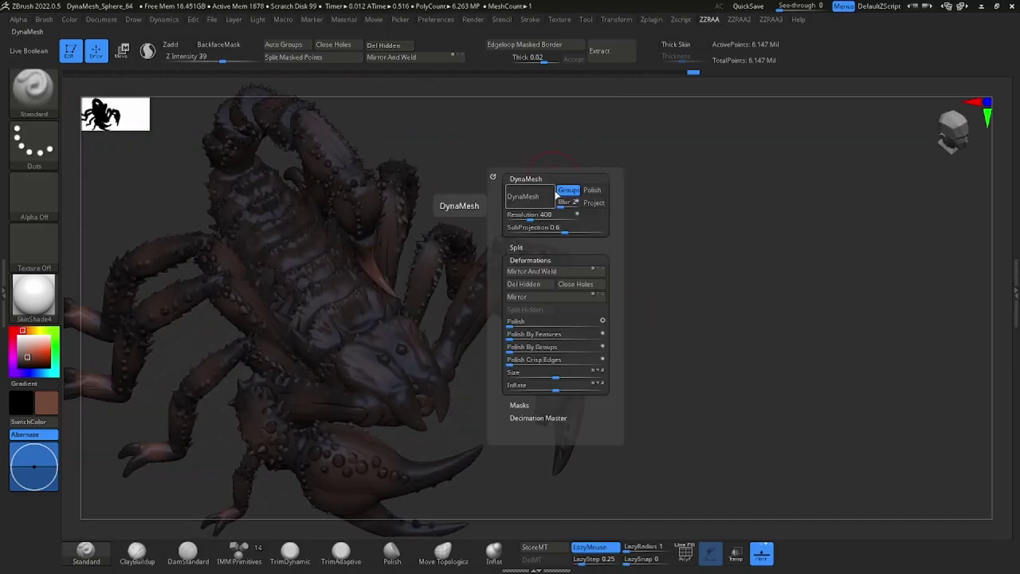
- Open the colour settings and frame the scorpion in a close side view showing the claws
click(69, 19)
mouse_move(358, 239)
right_down()
mouse_move(537, 200)
mouse_move(606, 287)
right_up()
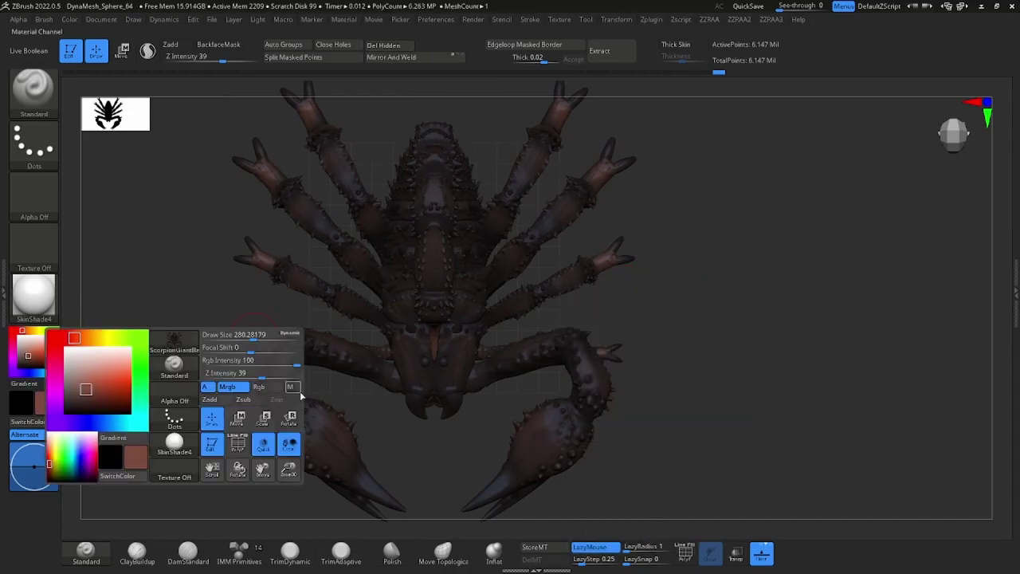
right_drag(239, 319, 241, 231)
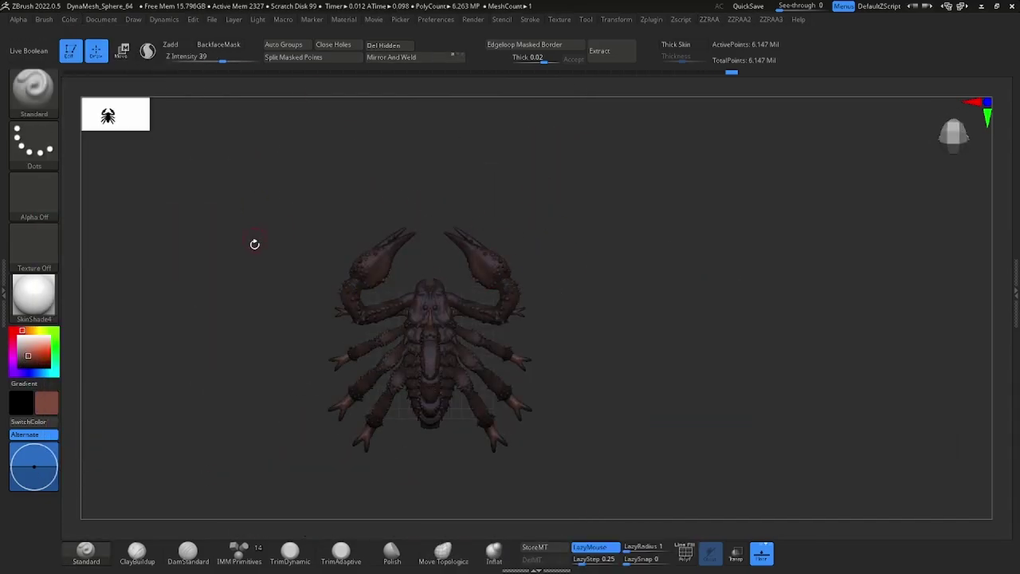
ctrl+right_drag(345, 305, 467, 368)
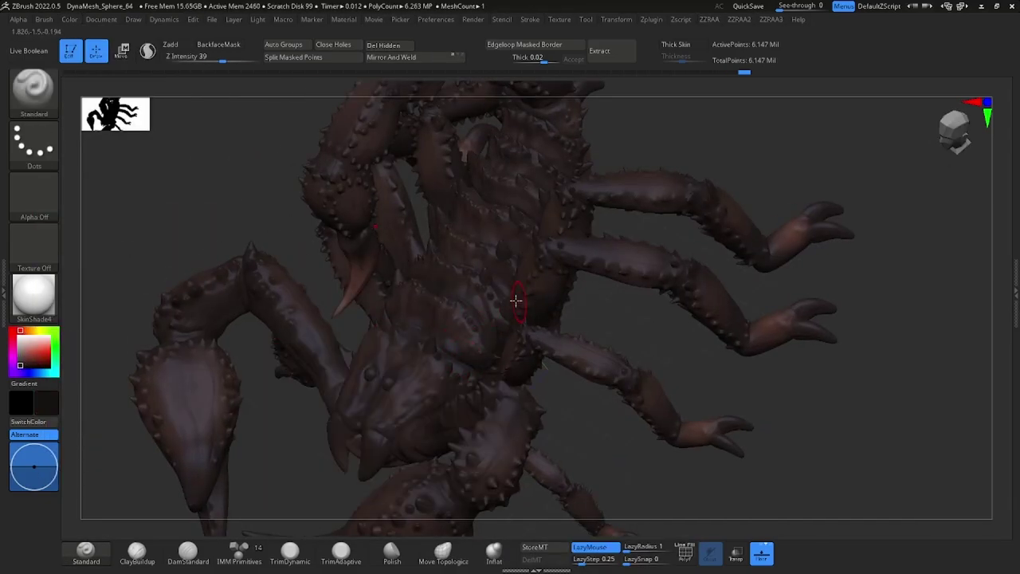
mouse_move(515, 300)
right_down()
mouse_move(421, 143)
mouse_move(451, 262)
mouse_move(517, 368)
mouse_move(628, 316)
mouse_move(446, 334)
mouse_move(265, 323)
mouse_move(396, 358)
right_up()
- Mask the whole scorpion, blur the mask, and bring up the scorpion's Tool settings
click(396, 358)
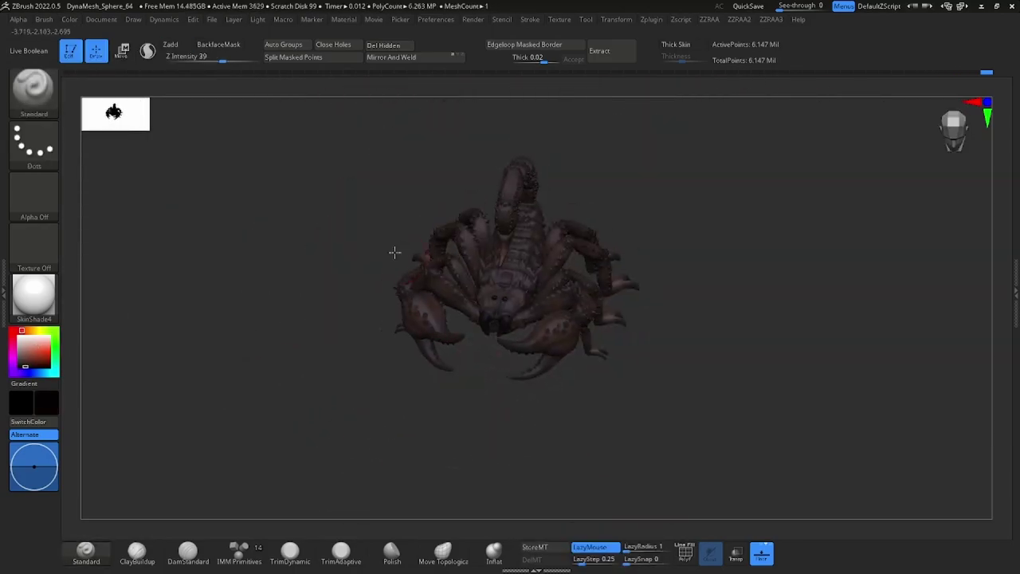
click(518, 309)
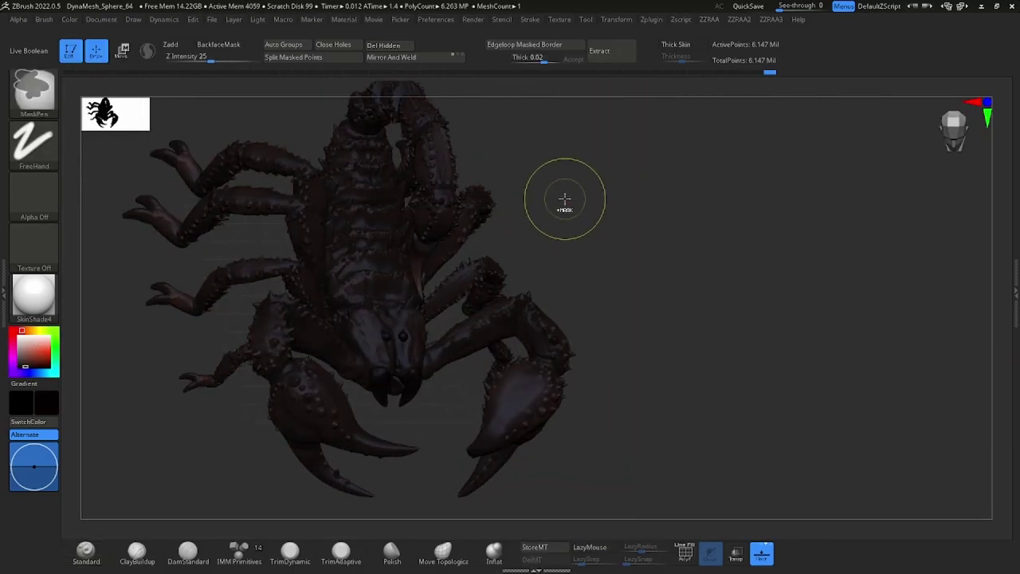
right_drag(358, 195, 373, 136)
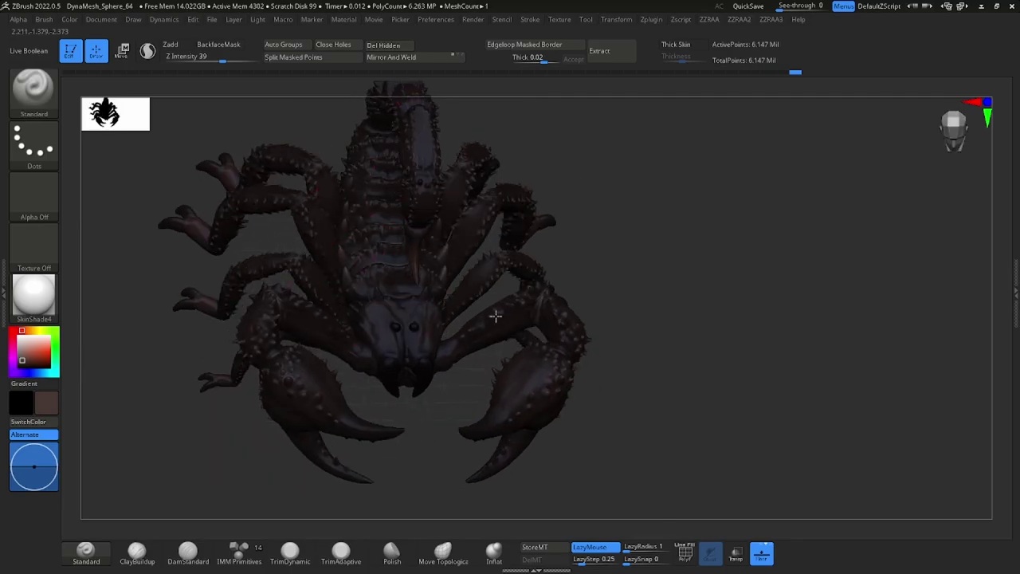
ctrl+right_drag(495, 317, 346, 224)
mouse_move(568, 233)
right_down()
mouse_move(371, 228)
mouse_move(558, 263)
right_up()
click(725, 299)
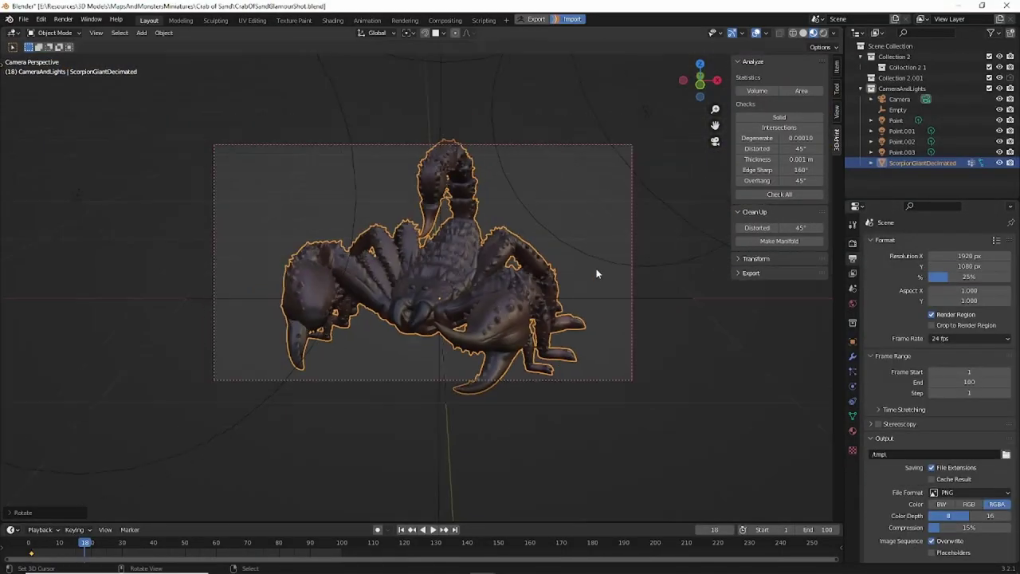
- Look through the camera, reposition it to frame the scorpion, and play the animation
key(KP_3)
key(KP_0)
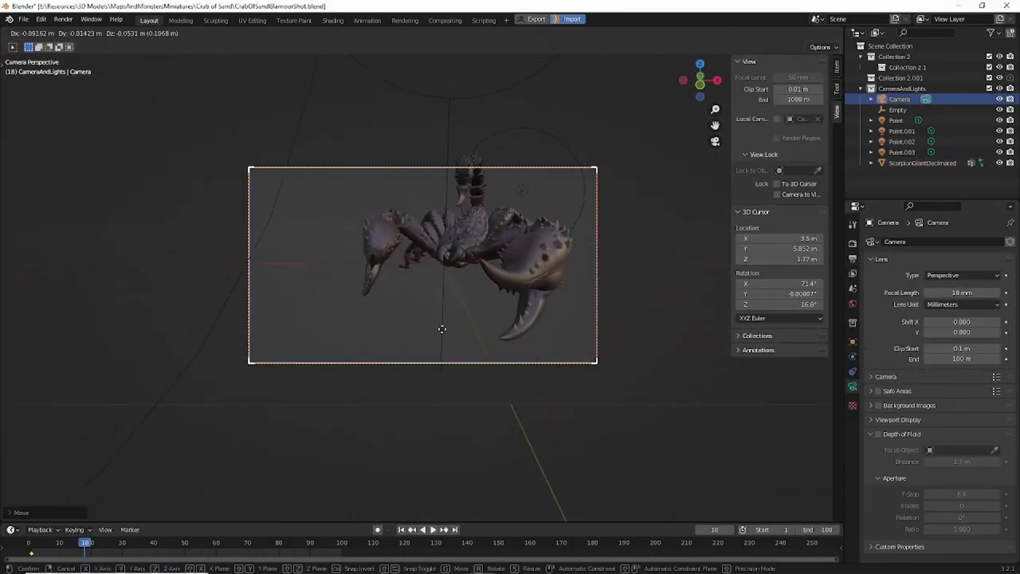
key(g)
click(517, 334)
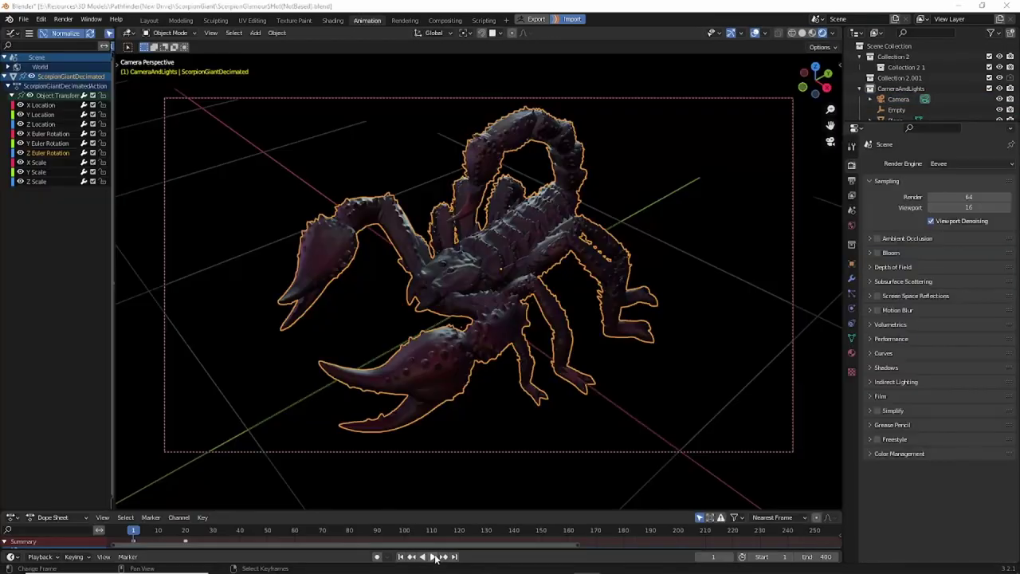
click(434, 557)
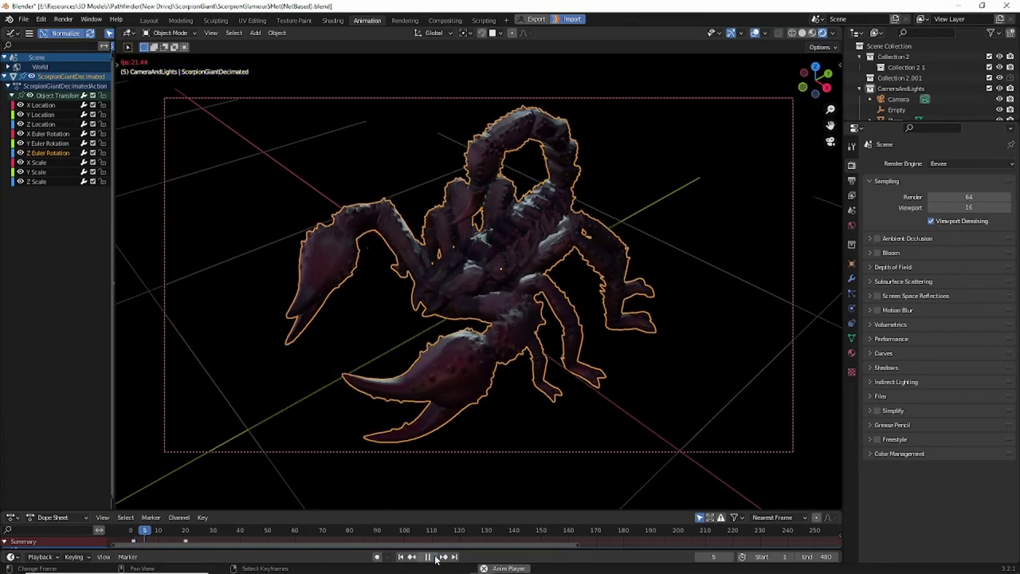